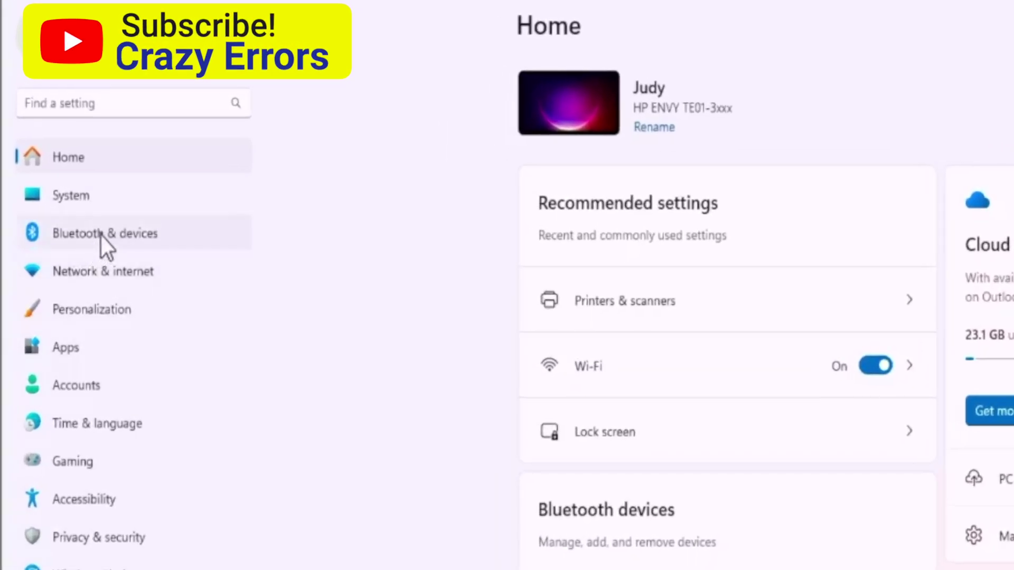
Step: Go to Printers & scanners, view the Brother MFC-L2820DW Printer page, and return to the list
{"action": "left_click", "coordinate": [103, 233]}
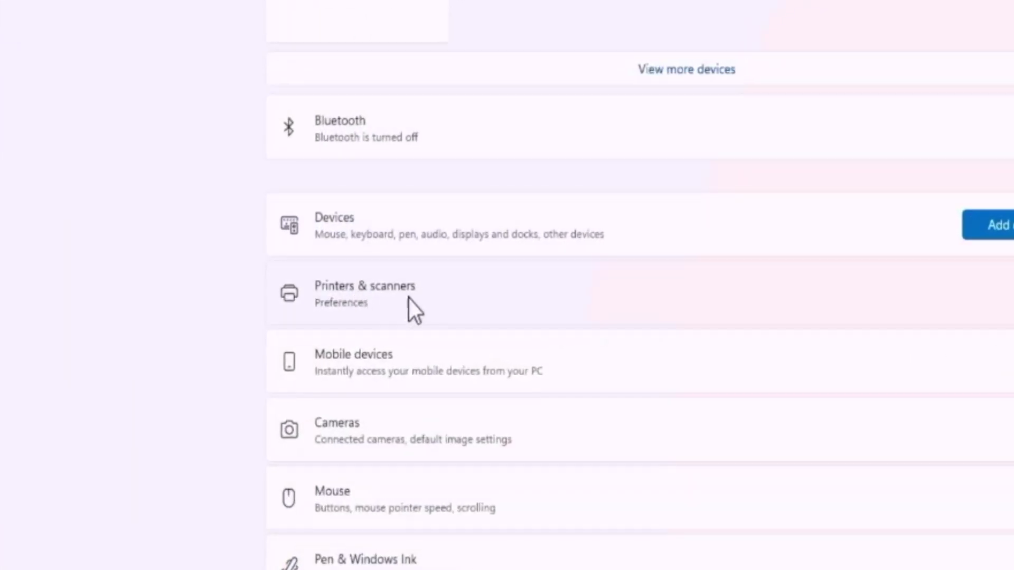
{"action": "left_click", "coordinate": [417, 297]}
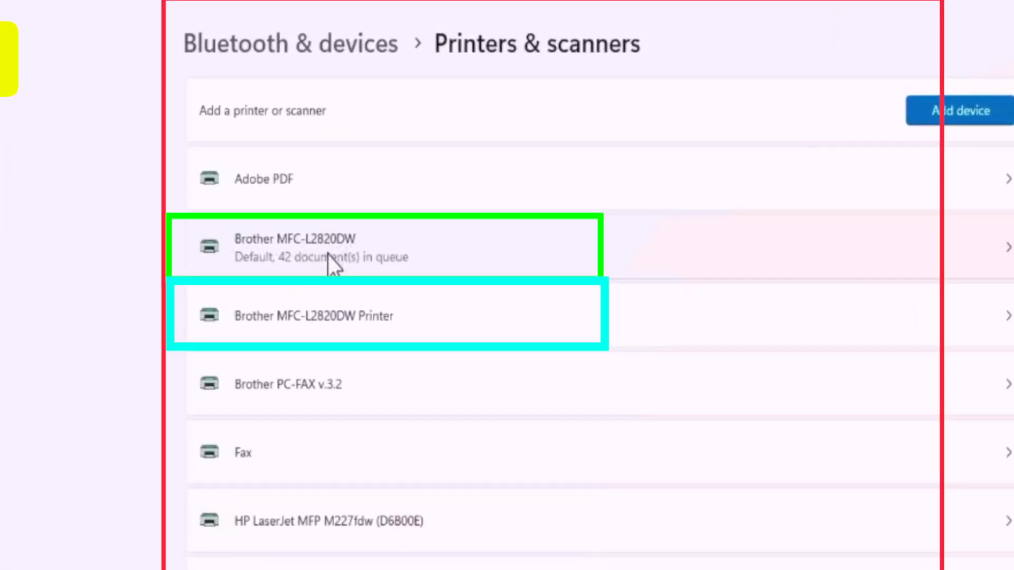
{"action": "left_click", "coordinate": [321, 315]}
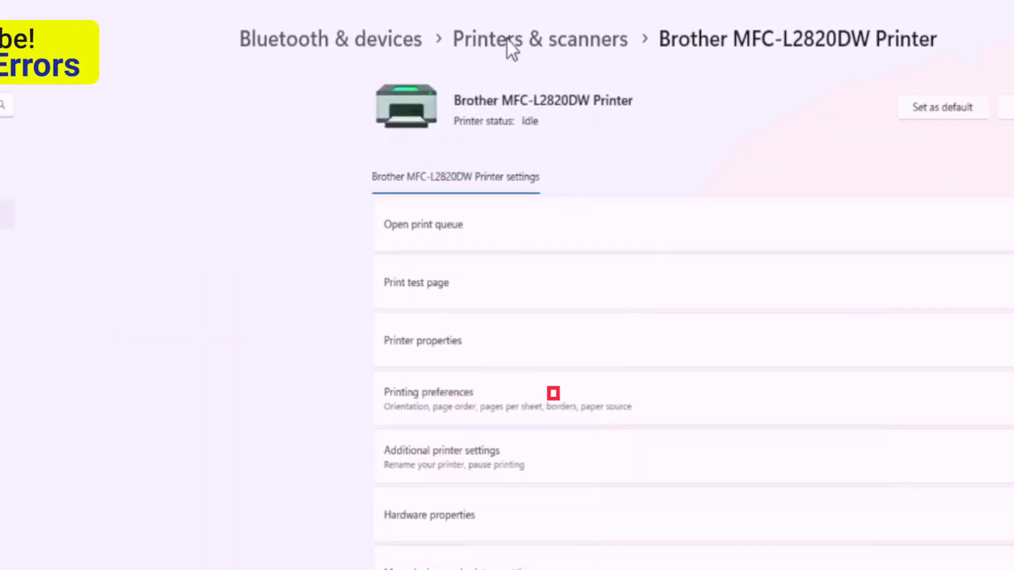
{"action": "left_click", "coordinate": [507, 39]}
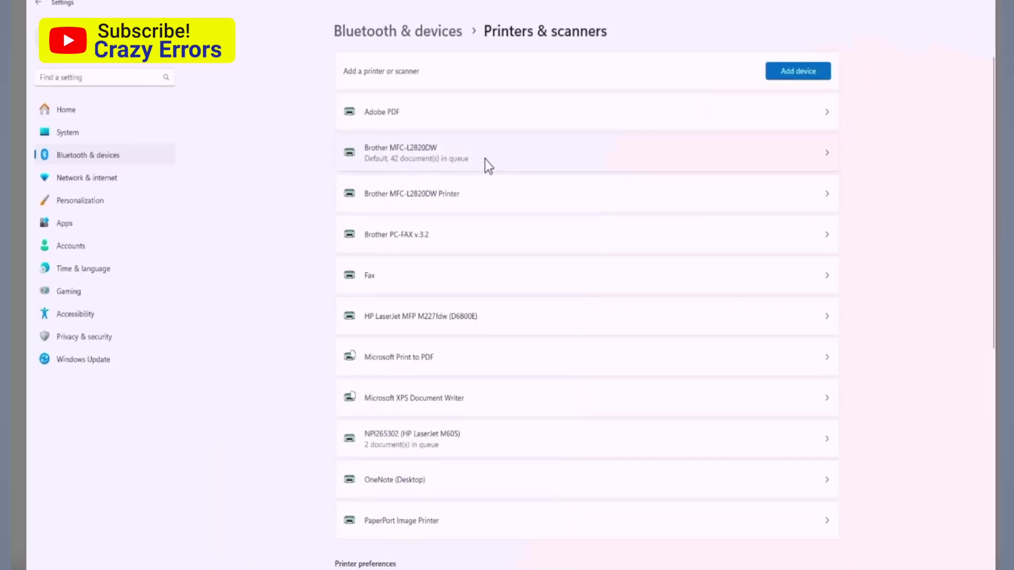
Step: Cancel all 42 queued jobs in the Brother MFC-L2820DW print queue
{"action": "left_click", "coordinate": [485, 160]}
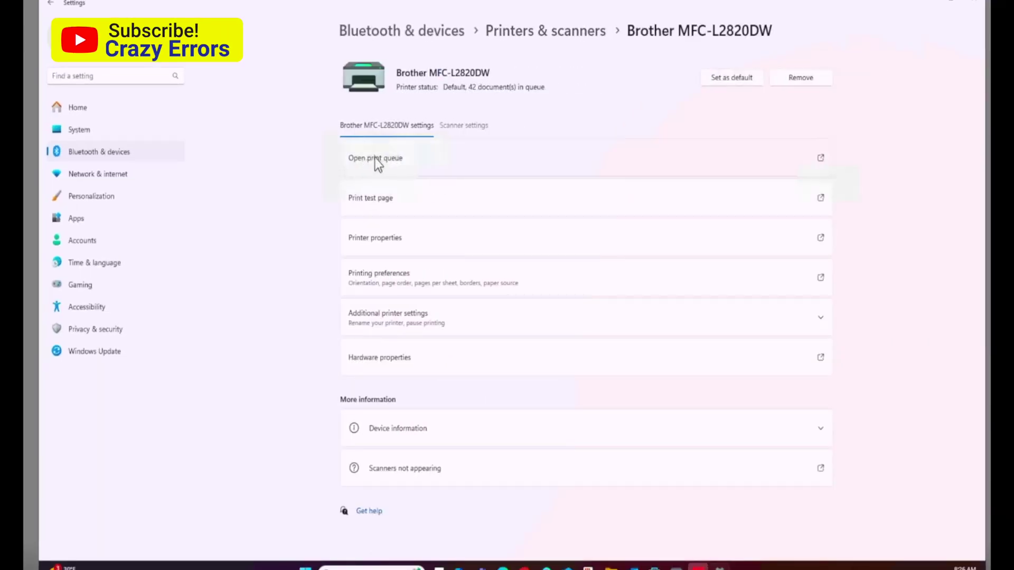
{"action": "left_click", "coordinate": [379, 164]}
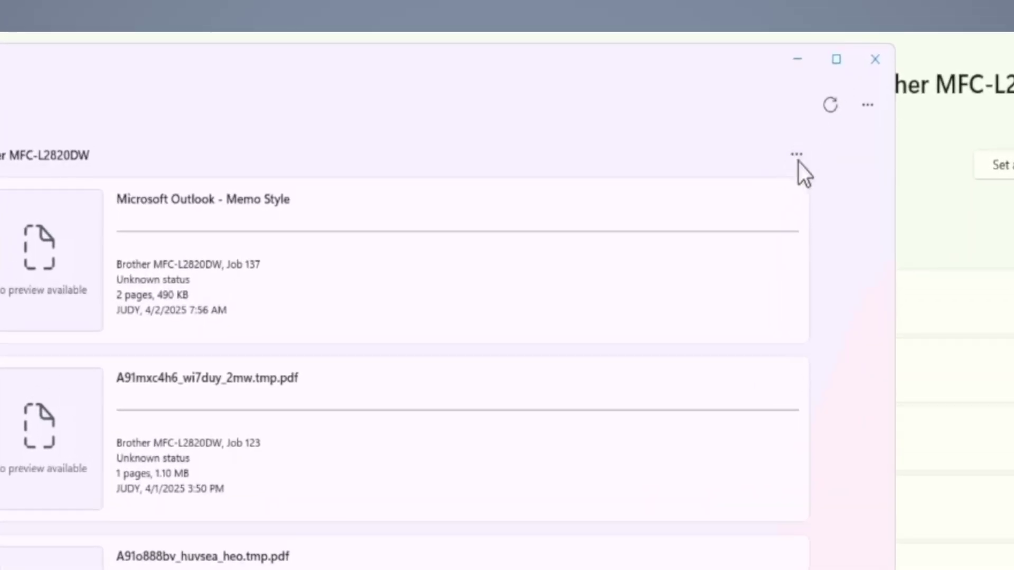
{"action": "left_click", "coordinate": [797, 155]}
{"action": "left_click", "coordinate": [798, 156]}
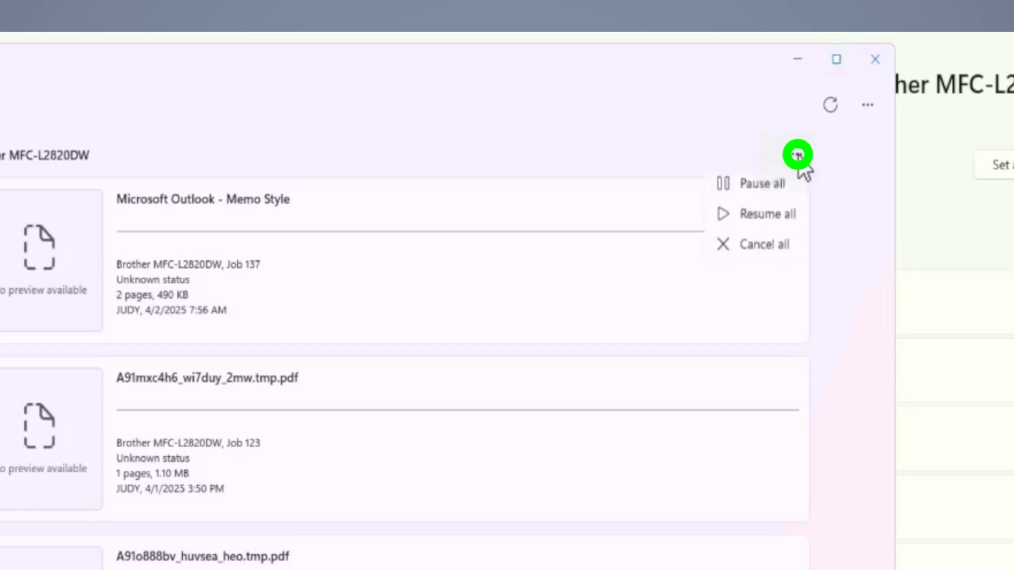
{"action": "left_click", "coordinate": [763, 255]}
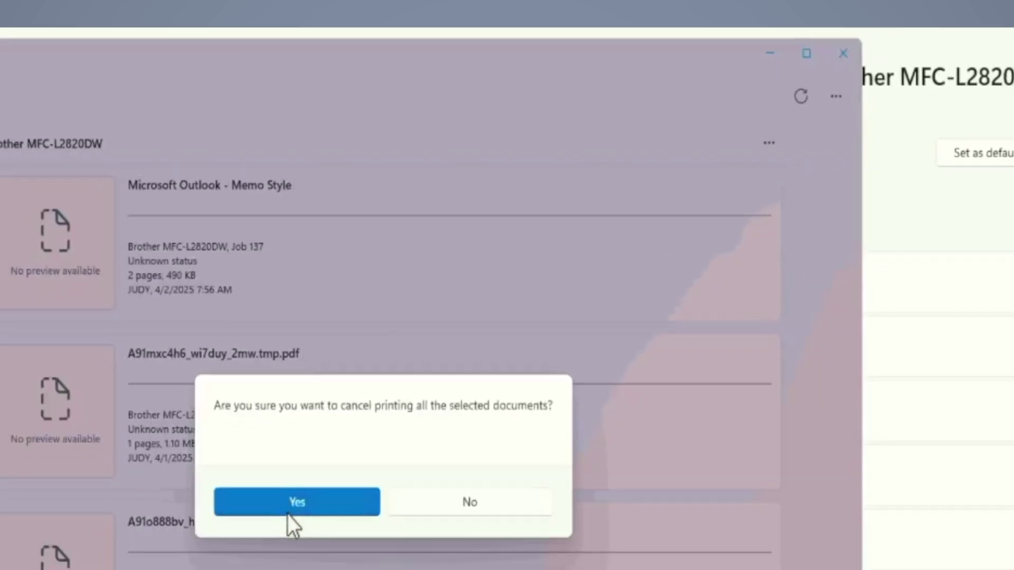
{"action": "left_click", "coordinate": [286, 542]}
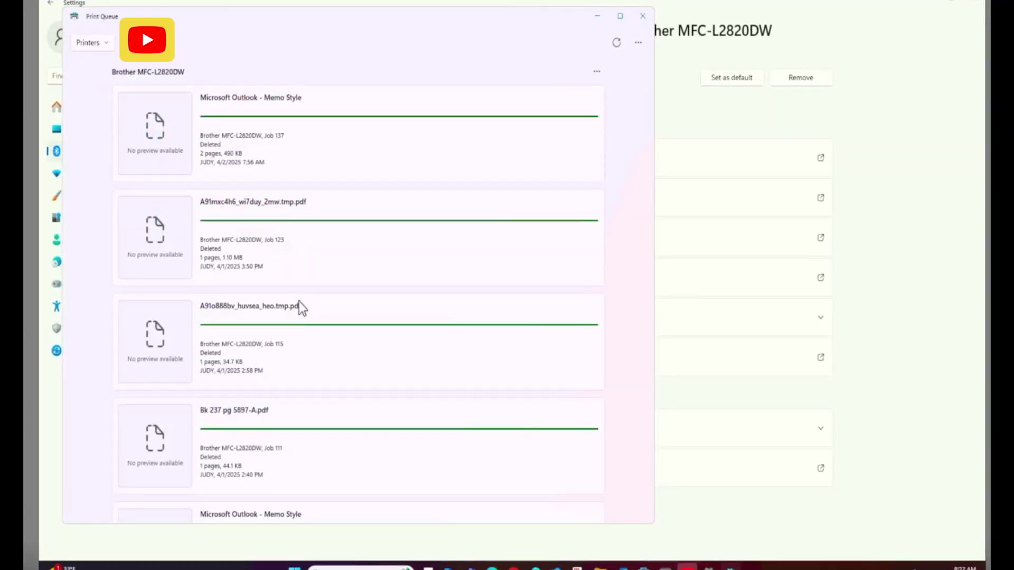
Step: Print a test page on Brother MFC-L2820DW Printer and check it completed in its queue
{"action": "left_click", "coordinate": [643, 16]}
{"action": "left_click", "coordinate": [491, 30]}
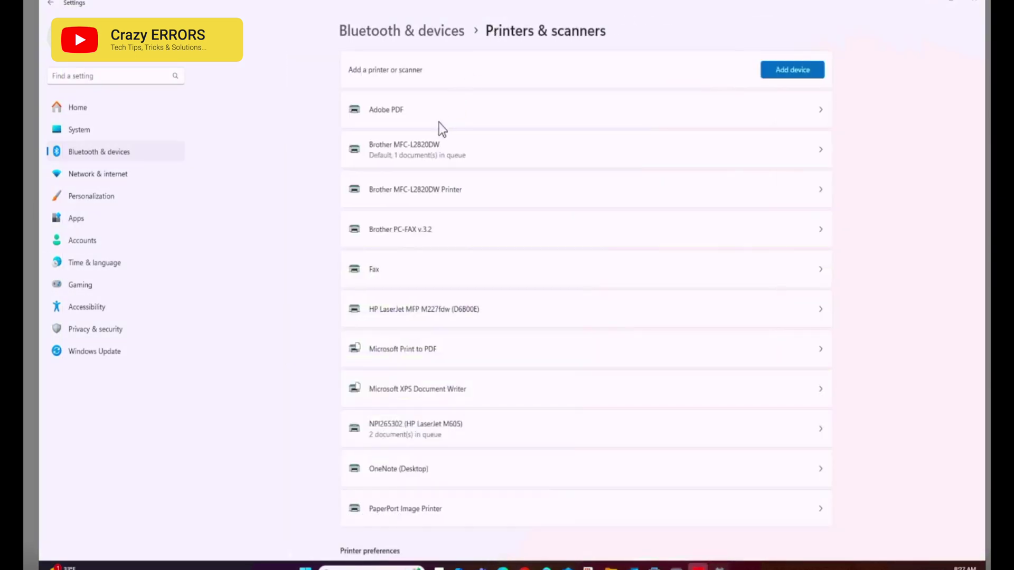
{"action": "left_click", "coordinate": [421, 192]}
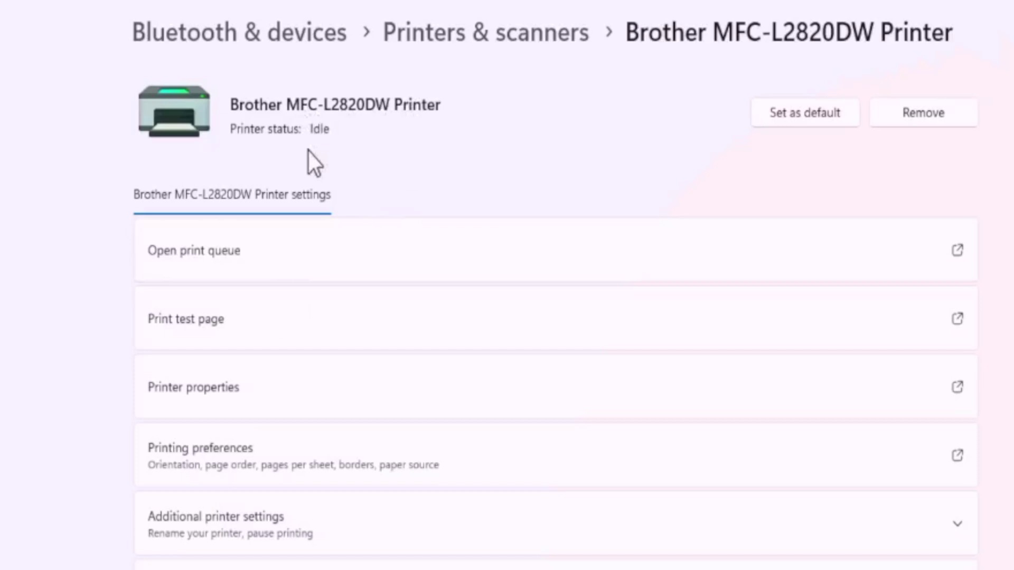
{"action": "left_click", "coordinate": [195, 318]}
{"action": "left_click", "coordinate": [256, 235]}
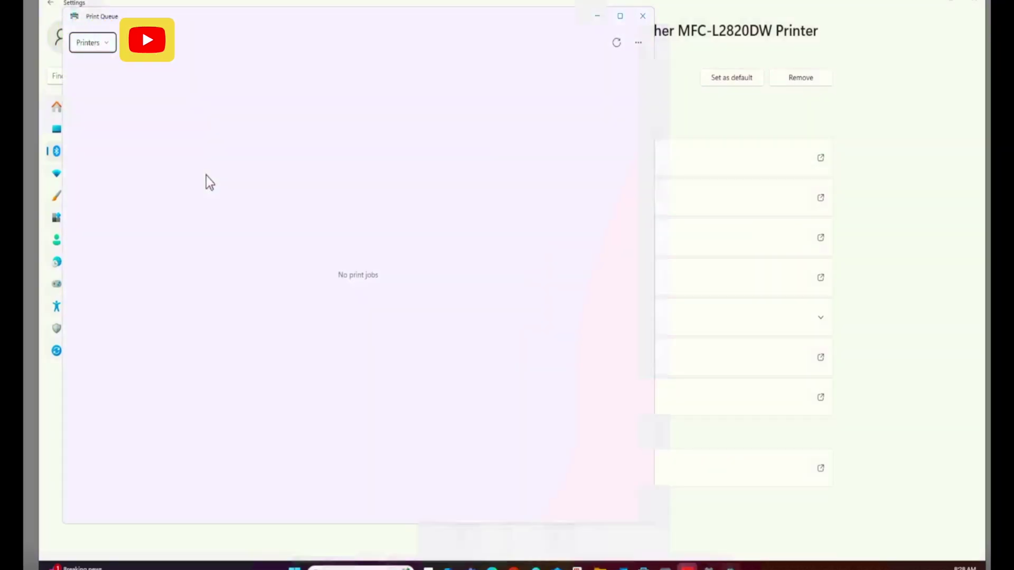
{"action": "left_click", "coordinate": [95, 45]}
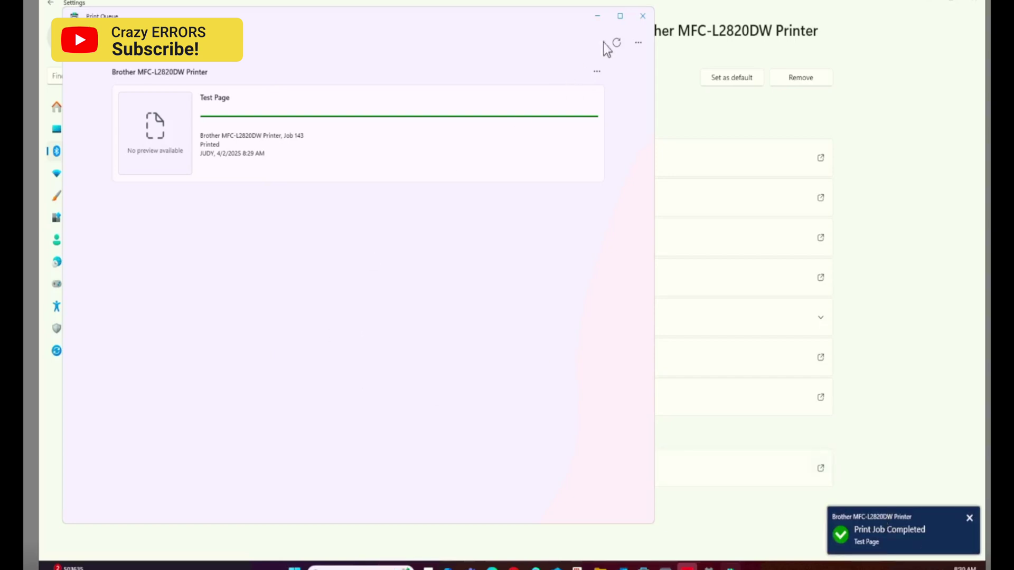
Step: Make Brother MFC-L2820DW Printer the default printer
{"action": "left_click", "coordinate": [643, 15]}
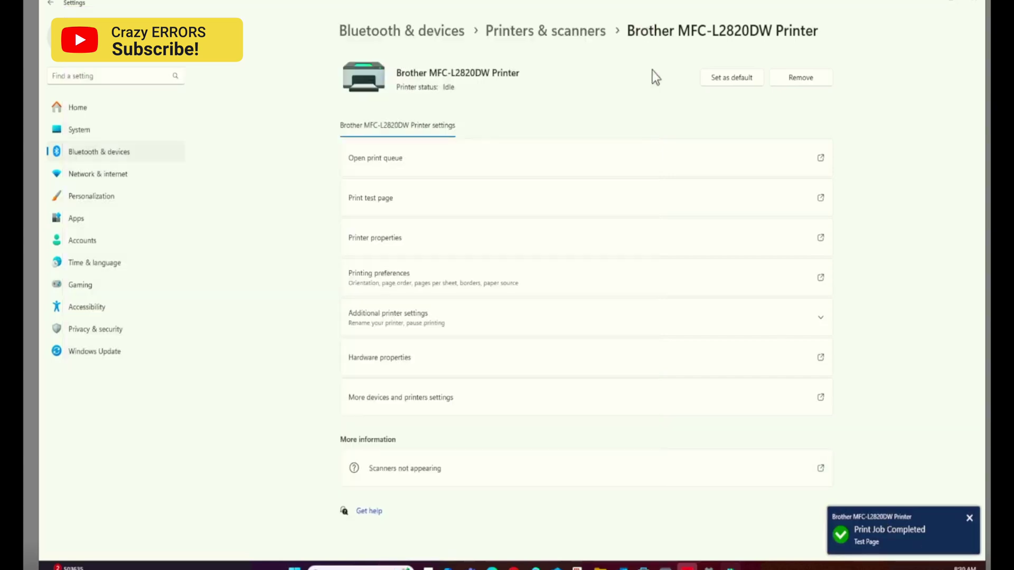
{"action": "left_click", "coordinate": [730, 77]}
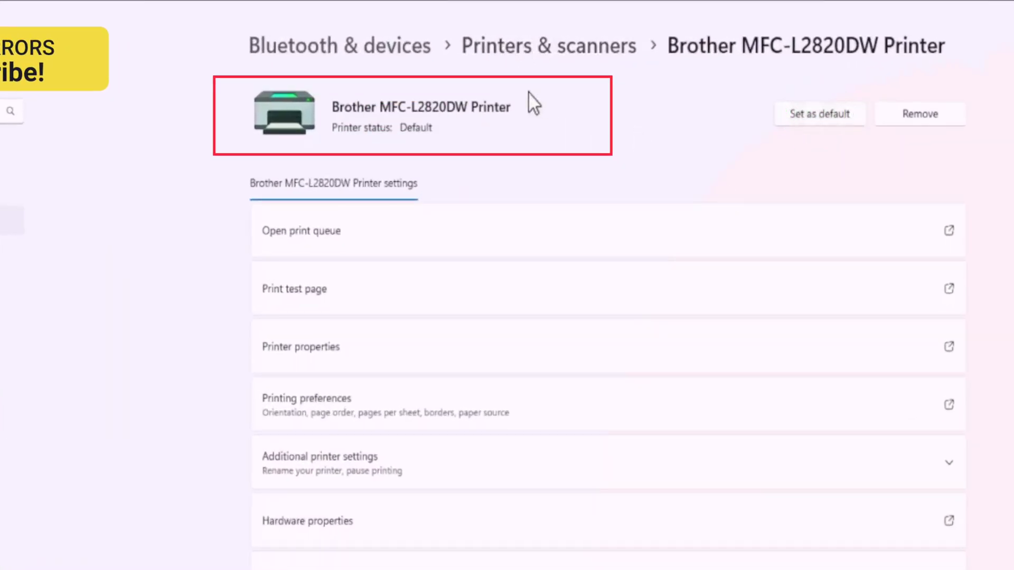
{"action": "left_click", "coordinate": [525, 49]}
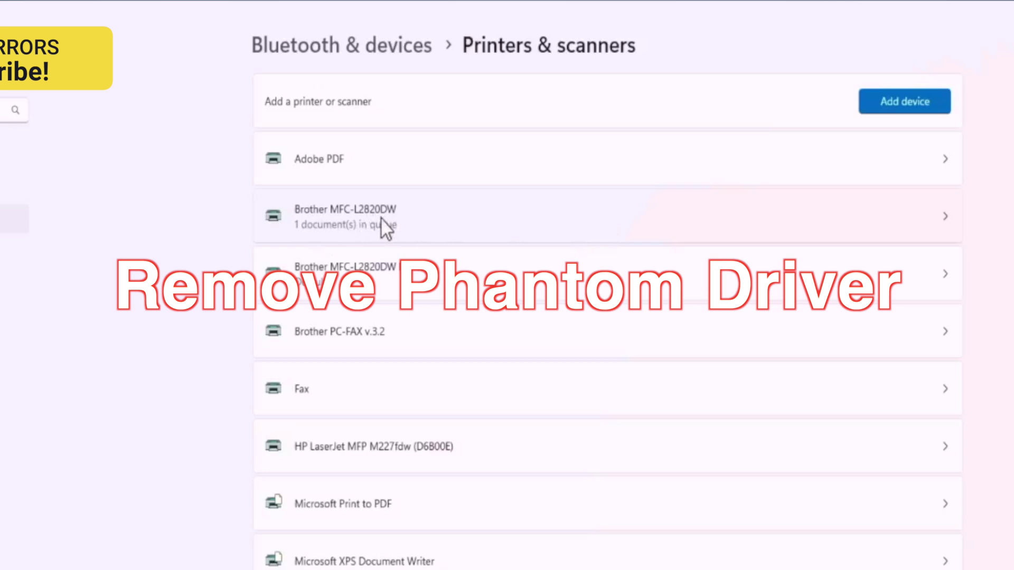
Step: Remove the duplicate Brother MFC-L2820DW printer entry
{"action": "left_click", "coordinate": [380, 219]}
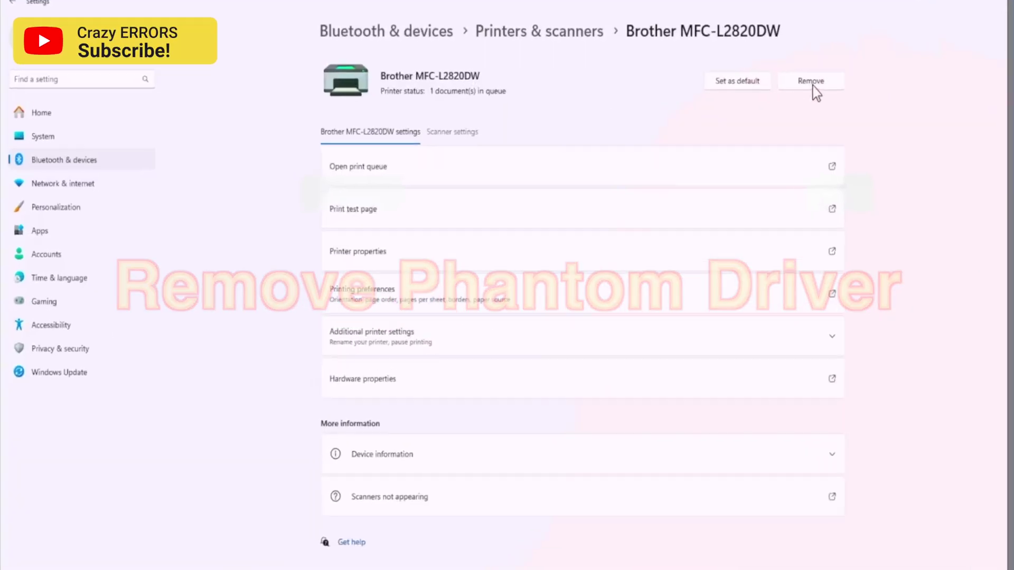
{"action": "left_click", "coordinate": [811, 82]}
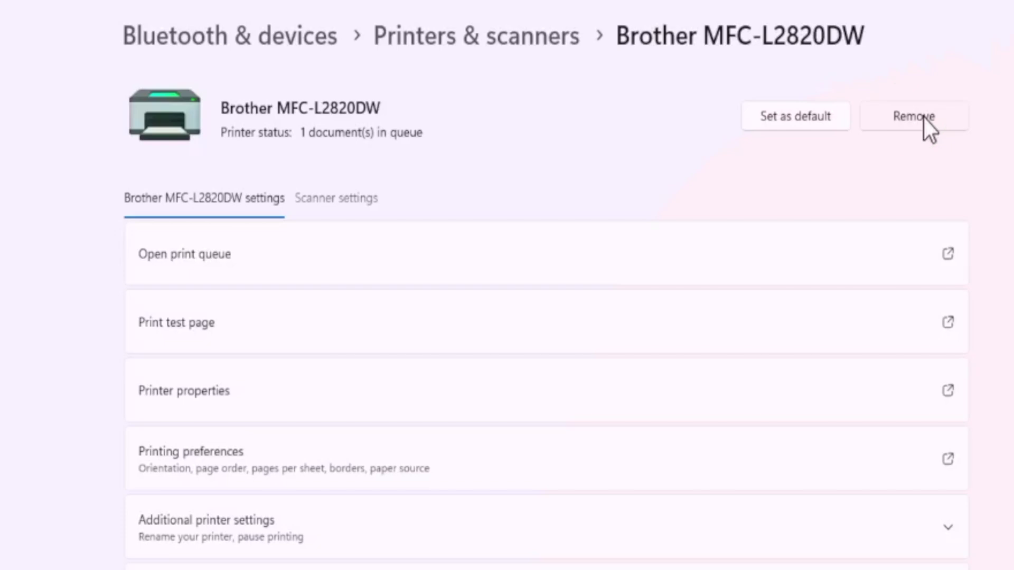
{"action": "left_click", "coordinate": [913, 118]}
{"action": "left_click", "coordinate": [909, 115]}
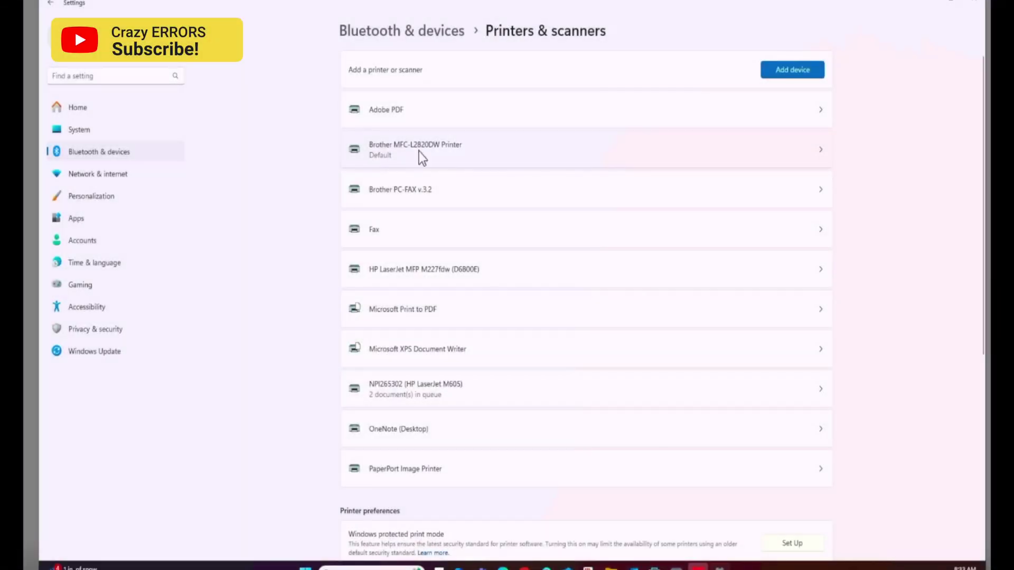
Step: Change Brother MFC-L2820DW Printer's 2-sided / Booklet preference from 2-sided to None
{"action": "left_click", "coordinate": [448, 148]}
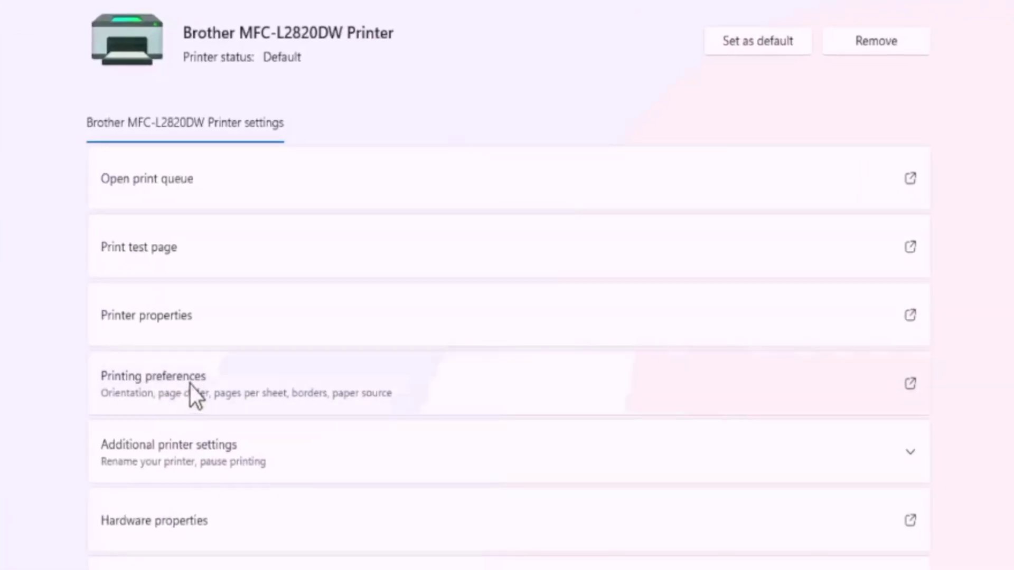
{"action": "left_click", "coordinate": [237, 383]}
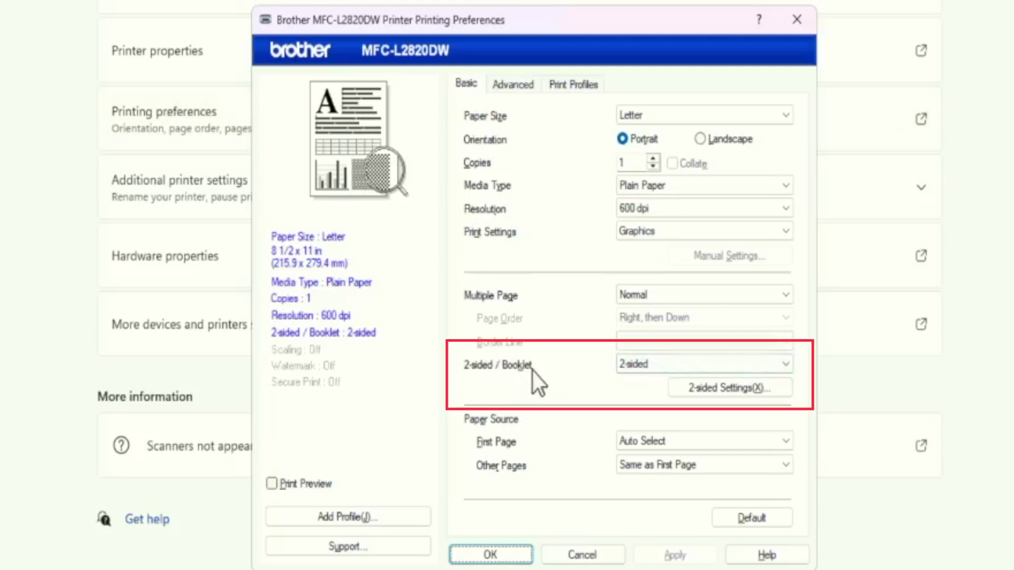
{"action": "left_click", "coordinate": [651, 366]}
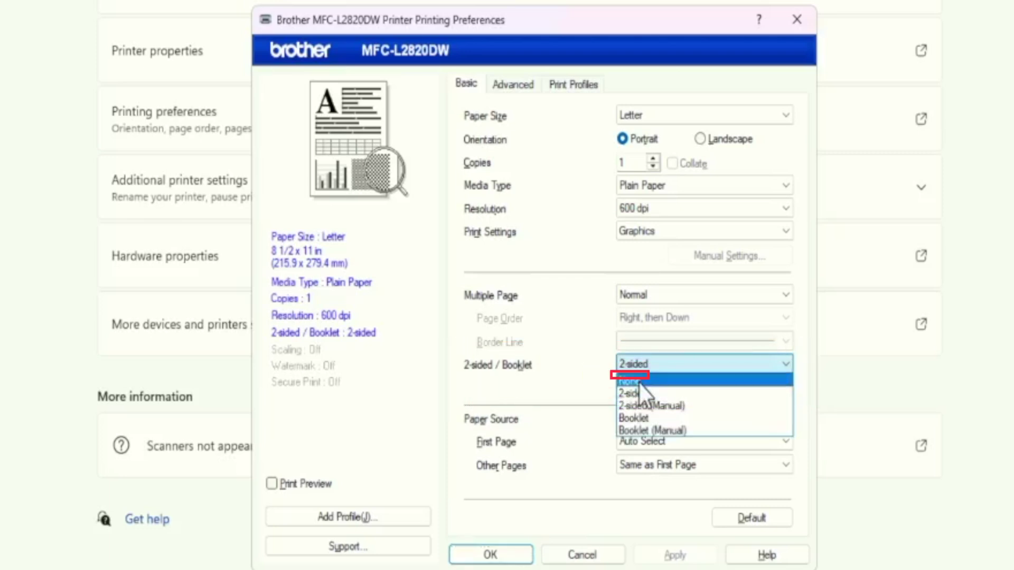
{"action": "left_click", "coordinate": [639, 383]}
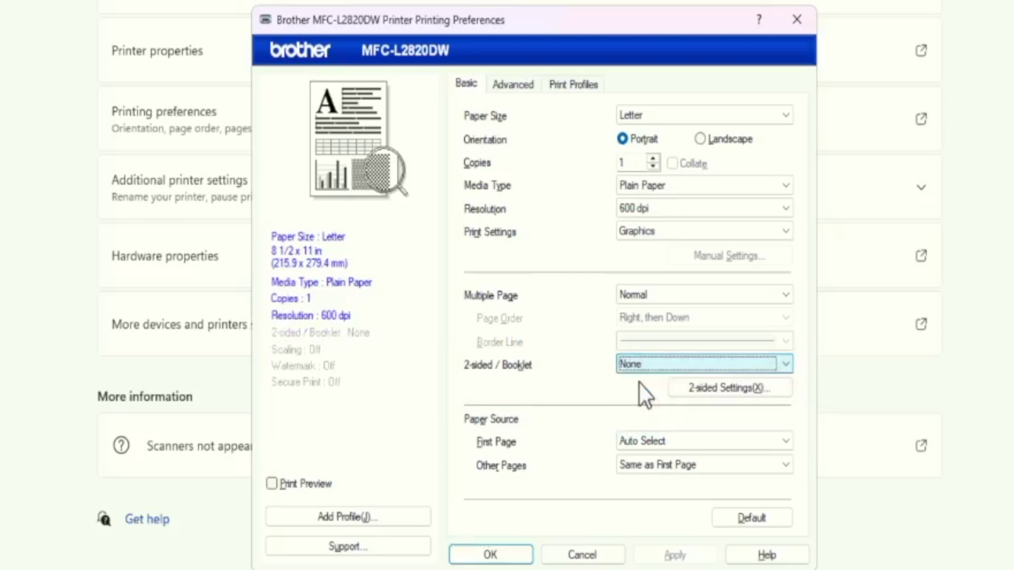
Step: Save the None 2-sided setting, then reopen printing preferences to confirm it and close
{"action": "left_click", "coordinate": [674, 555]}
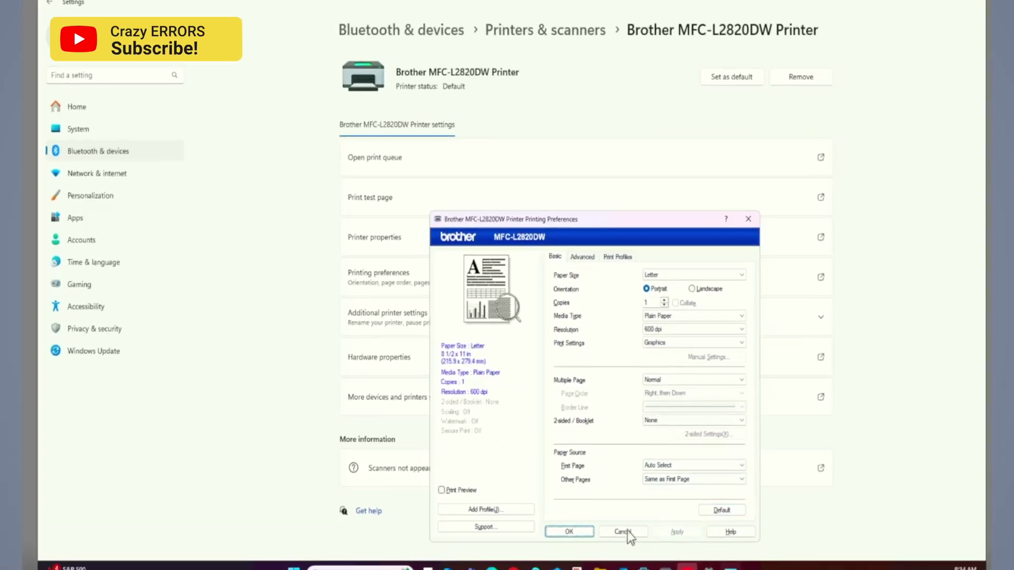
{"action": "left_click", "coordinate": [568, 532]}
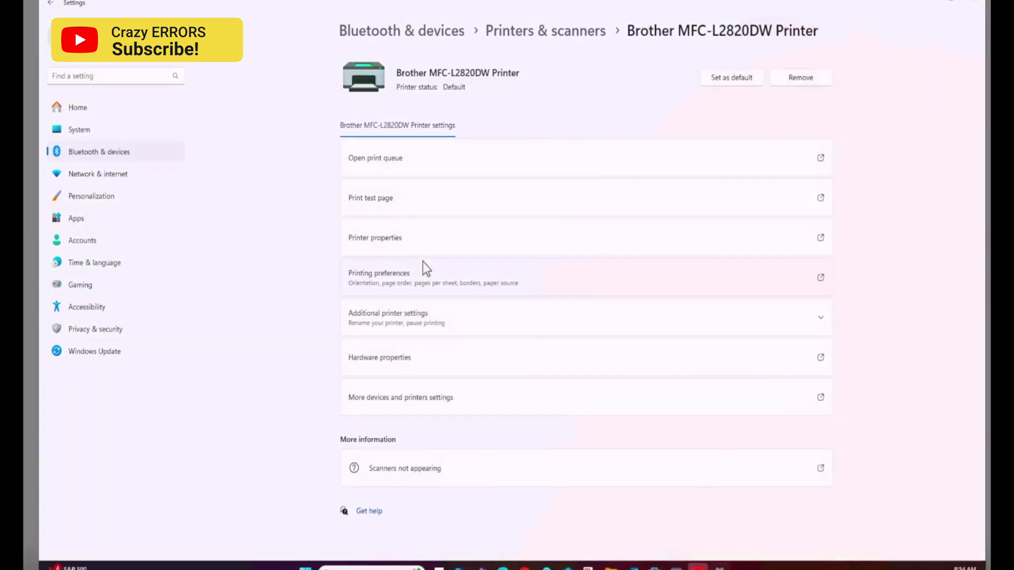
{"action": "left_click", "coordinate": [417, 280]}
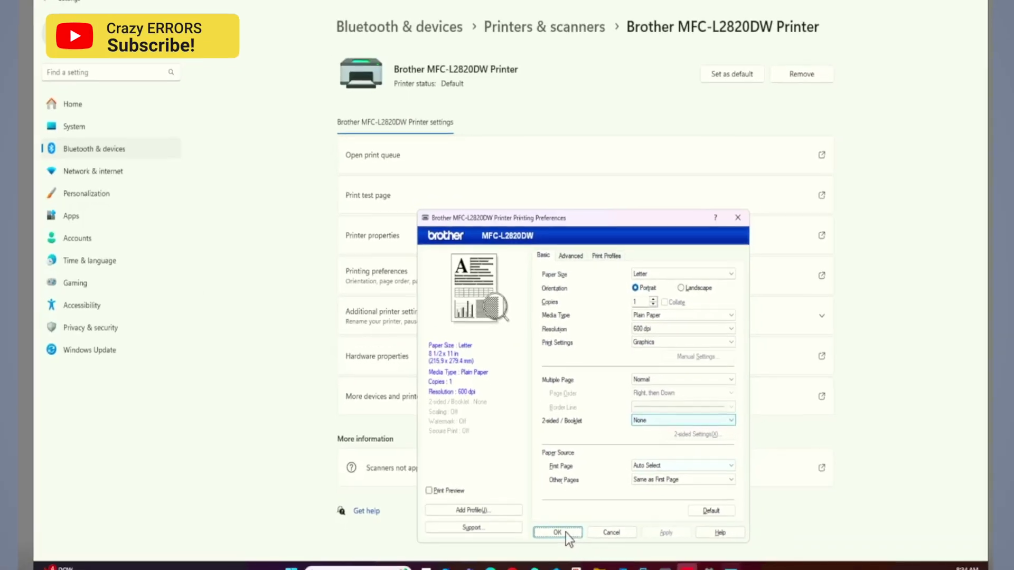
{"action": "left_click", "coordinate": [558, 532]}
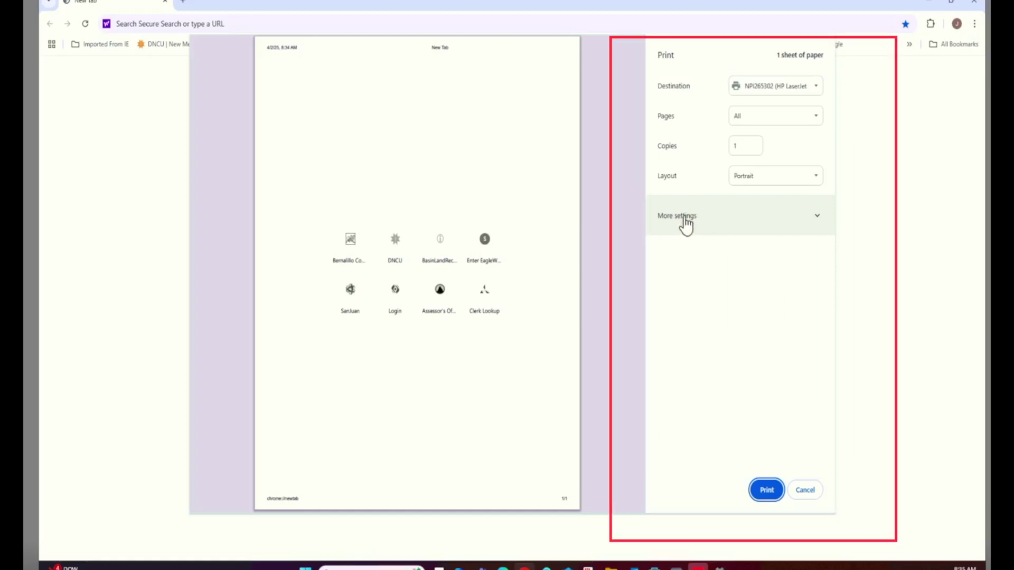
Step: Expand Chrome's print settings to confirm 'Print on both sides' is unchecked
{"action": "left_click", "coordinate": [681, 223]}
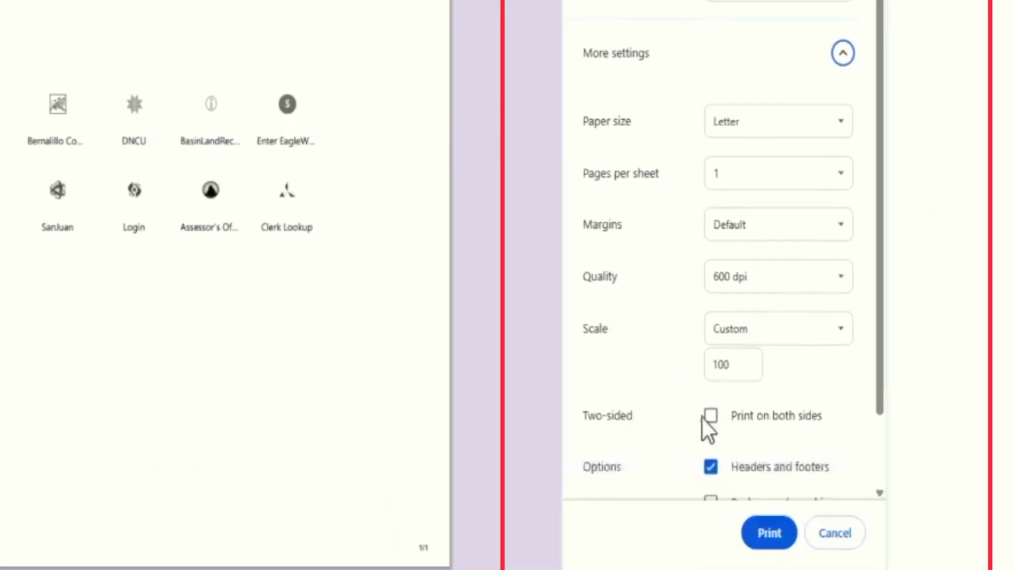
{"action": "scroll", "coordinate": [702, 420], "scroll_direction": "down", "scroll_amount": 2}
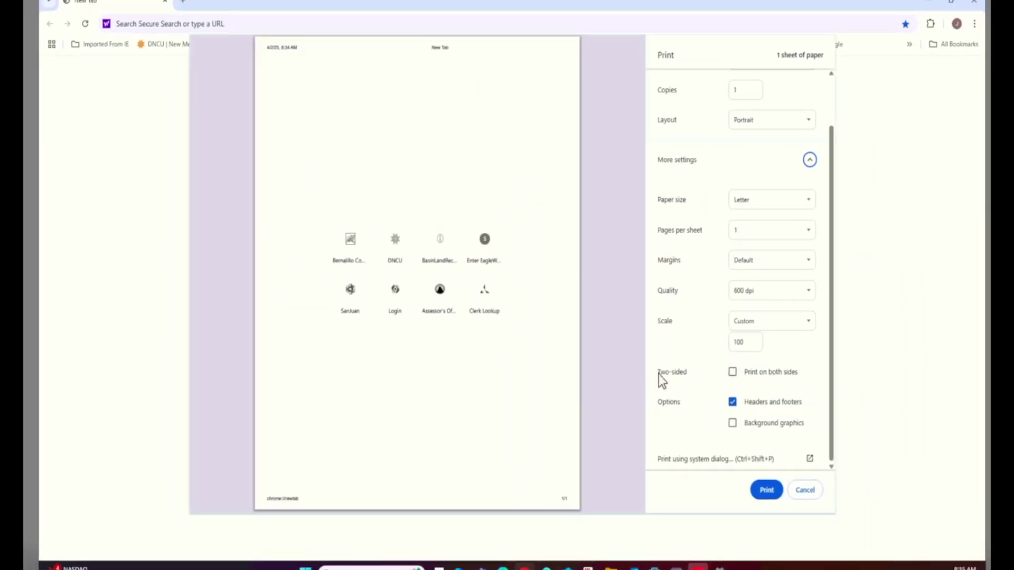
Step: Cancel Chrome's Print dialog without printing
{"action": "left_click", "coordinate": [803, 491]}
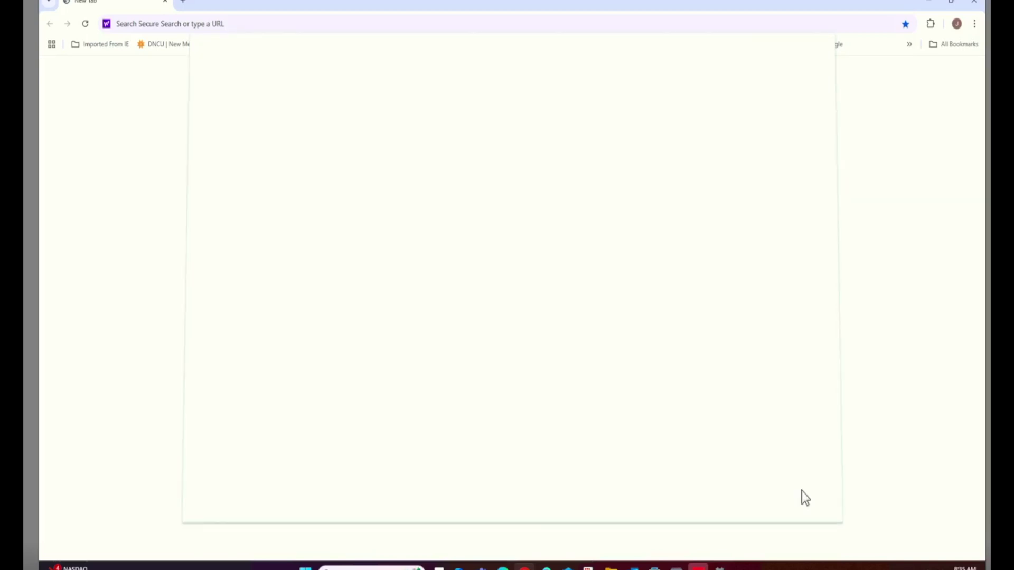